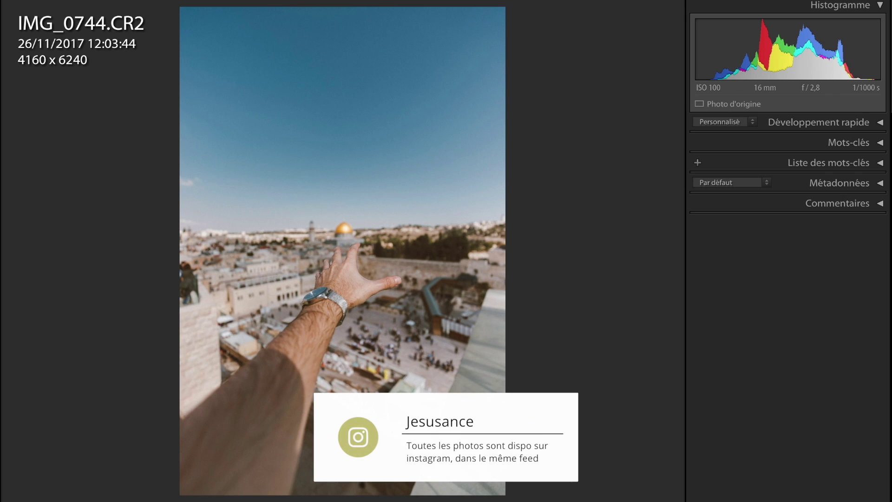
Review the edits of the outstretched-hand photos IMG_0744.CR2 and IMG_1083.CR2 in the Develop module
key(d)
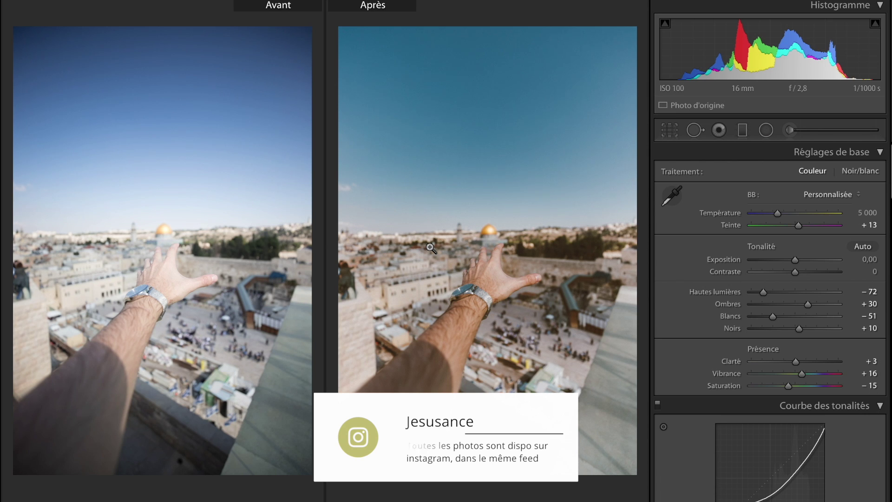
key(g)
double_click(274, 272)
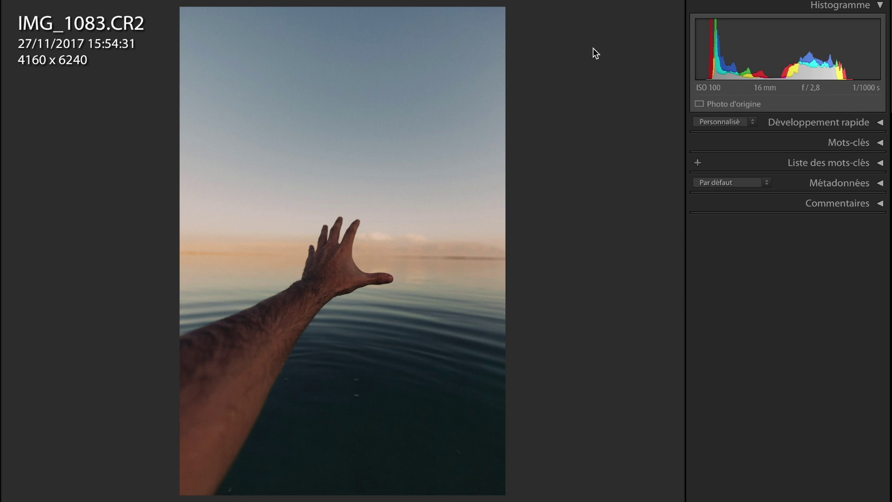
key(d)
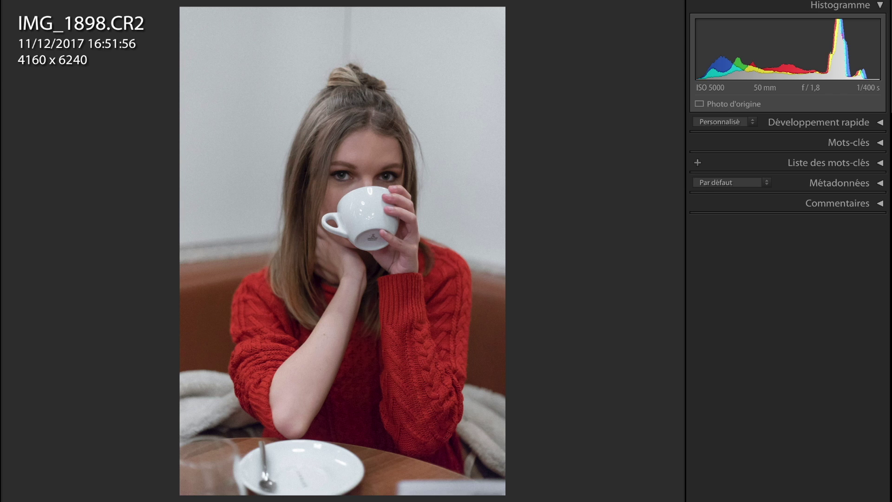
Open the portrait IMG_1898.CR2 in the Develop module and shift its white balance temperature warmer
key(d)
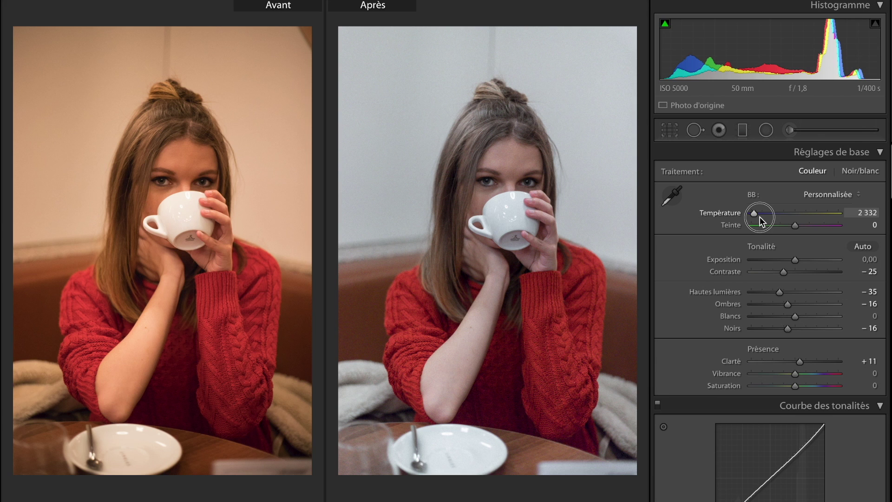
drag(759, 217, 791, 216)
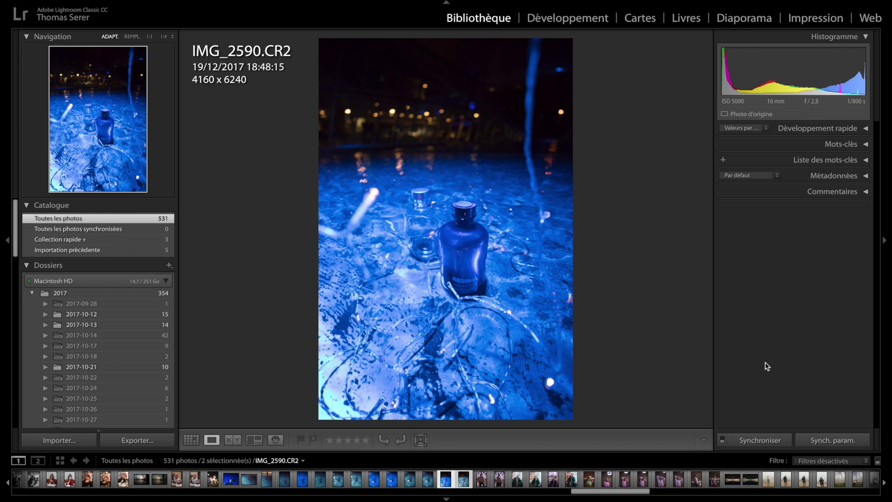
Develop the blue bottle photo IMG_2590.CR2 with temperature 14 465, highlights −14, shadows +20, whites −1 and blacks +12
key(d)
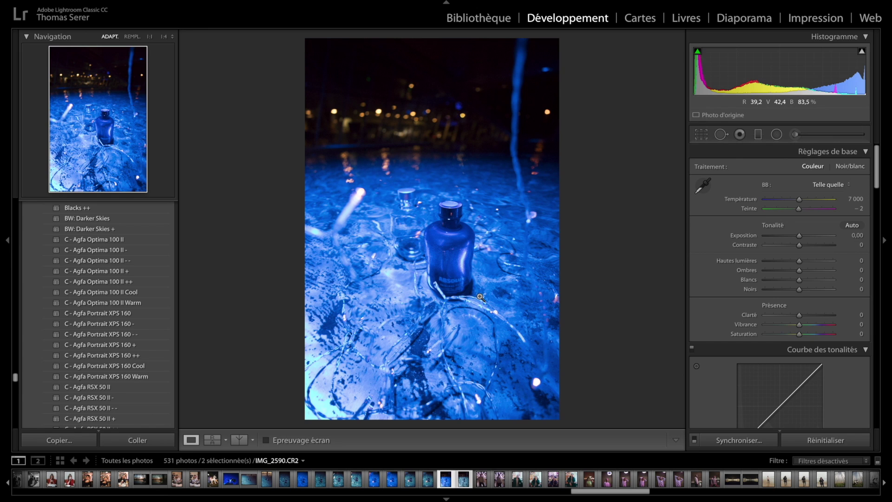
click(812, 199)
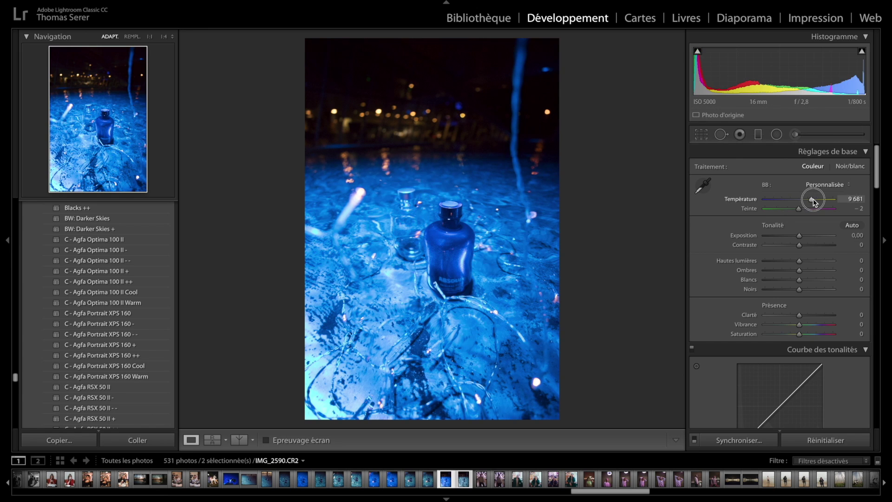
drag(813, 200, 817, 200)
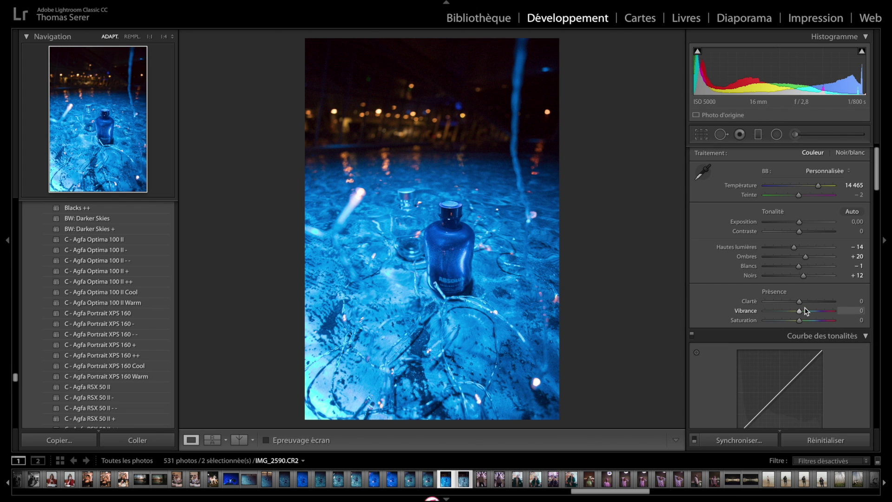
Try the bottle photo's clarity at −100, settle it at +10, and set the saturation to −10
drag(800, 301, 725, 311)
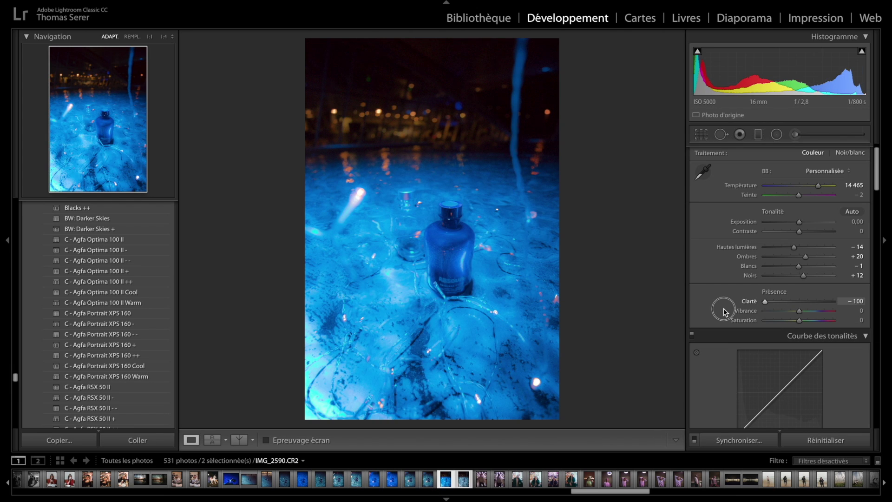
drag(725, 311, 797, 322)
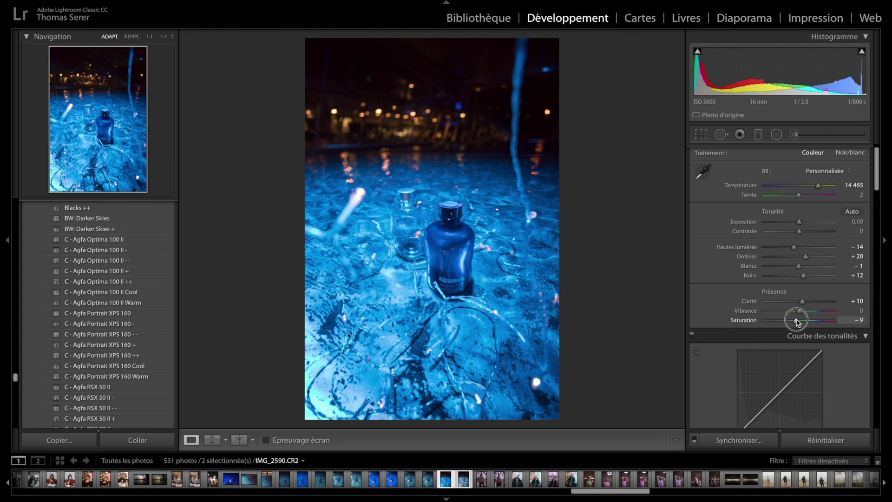
Shape the tone curve regions with lights at −15, darks at −2 and shadows at +16
scroll(798, 320, down, 5)
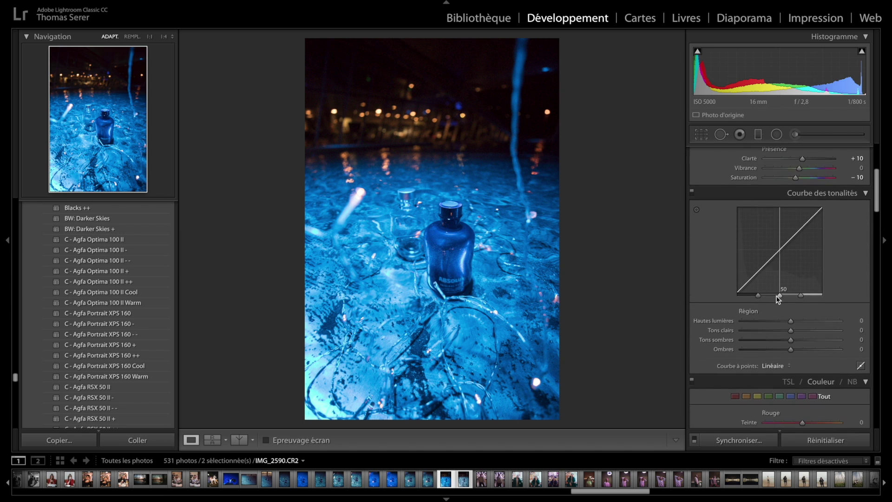
mouse_move(790, 288)
mouse_down()
mouse_move(783, 291)
mouse_move(791, 302)
mouse_up()
drag(791, 300, 790, 300)
drag(791, 307, 799, 308)
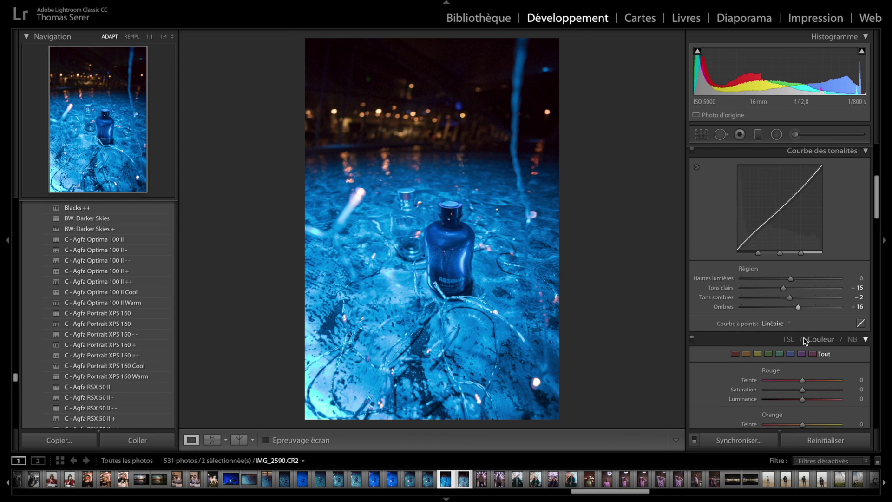
Try shifting the blue hue to +100 in the colour adjustments, and undo the change
scroll(804, 340, down, 8)
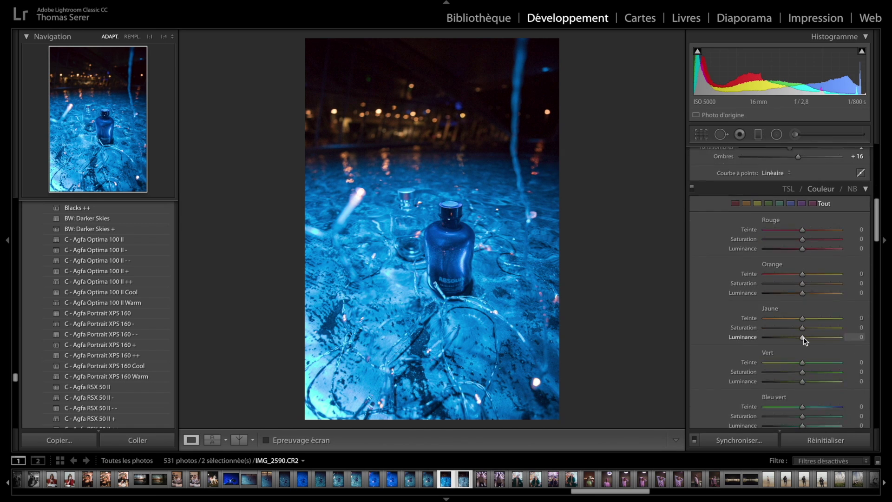
scroll(804, 339, up, 3)
scroll(796, 373, down, 5)
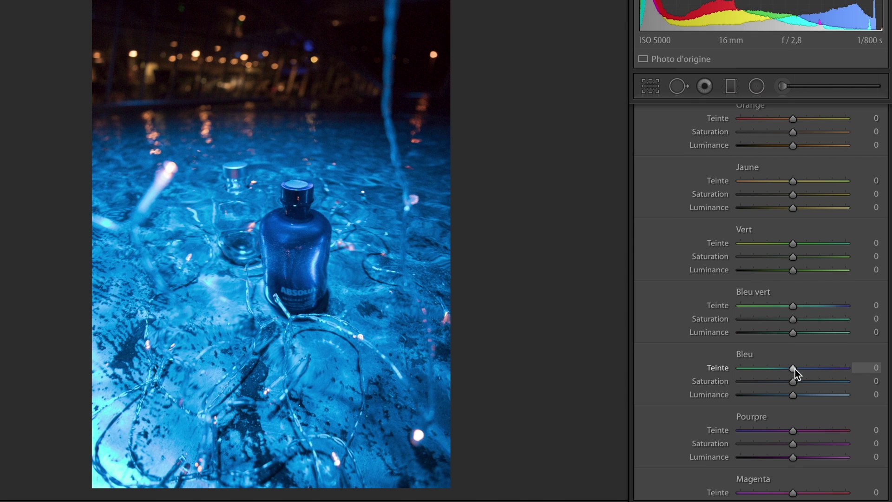
drag(793, 368, 882, 367)
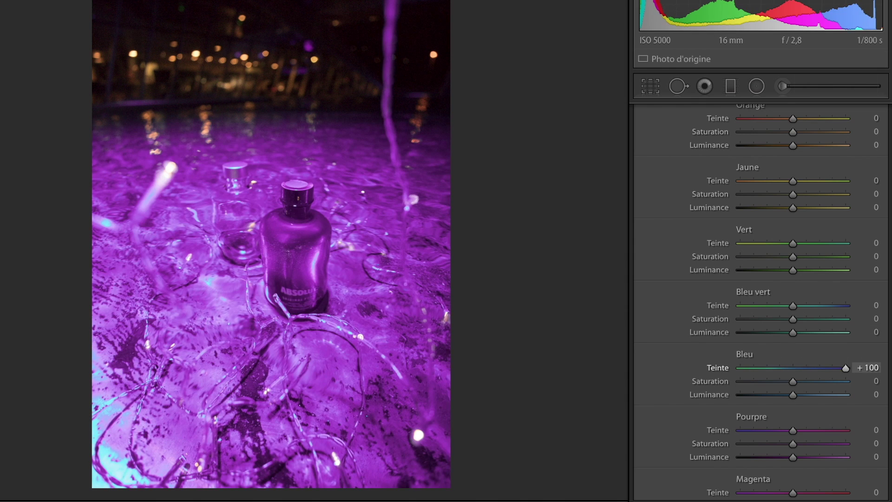
key(ctrl+z)
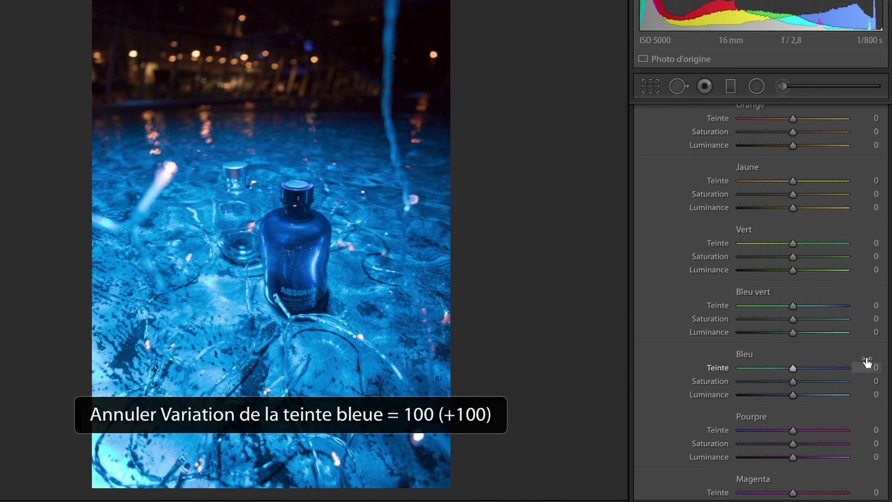
Set aqua to hue +84, saturation −64; blue to hue −10, saturation −22, luminance +9; purple to hue +71, saturation +35, luminance −17
drag(791, 369, 783, 386)
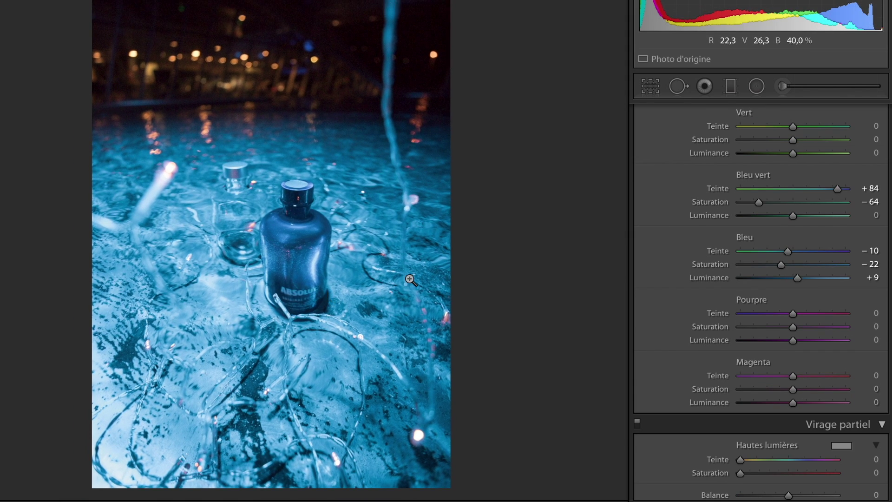
drag(794, 313, 784, 342)
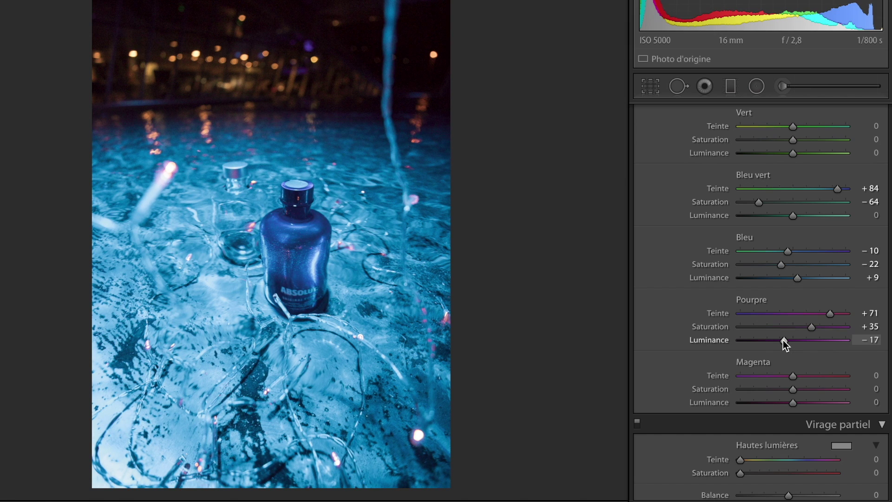
Apply split toning to the highlights with hue 41 and saturation 42
scroll(792, 406, down, 5)
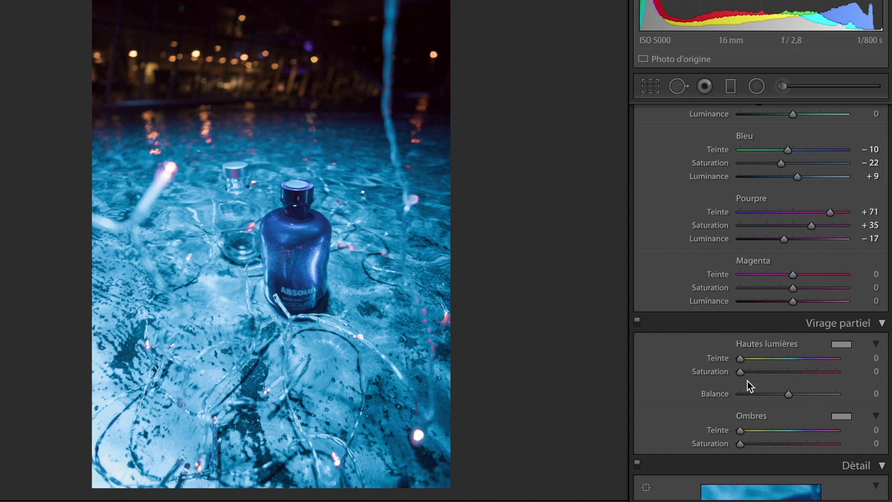
drag(743, 363, 784, 353)
scroll(808, 390, down, 1)
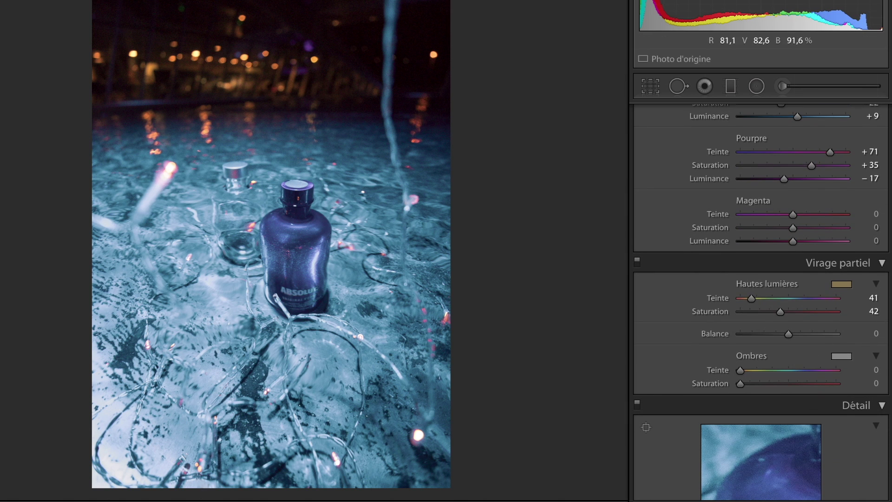
Compare the bottle photo before and after the edits in a split view, and return to the single view
key(y)
click(424, 209)
key(ctrl+minus)
key(ctrl+minus)
click(424, 210)
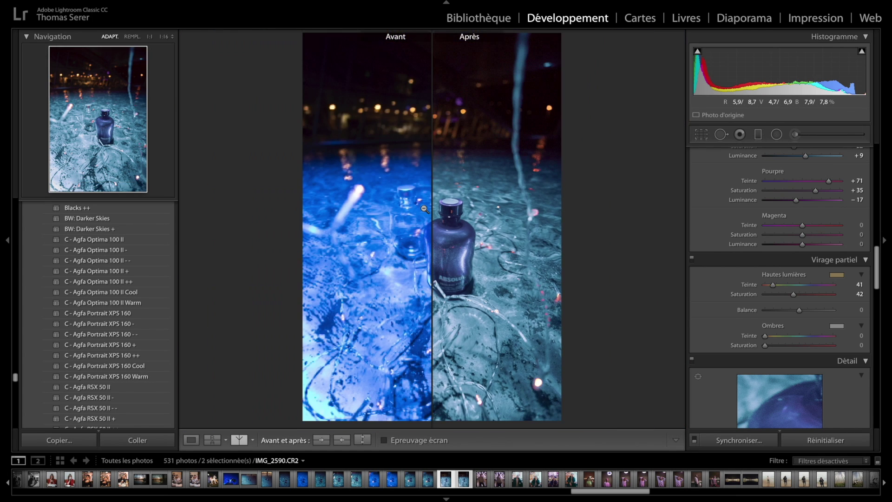
key(y)
Try the lens profile correction on the bottle photo, and turn it off again
scroll(806, 344, down, 5)
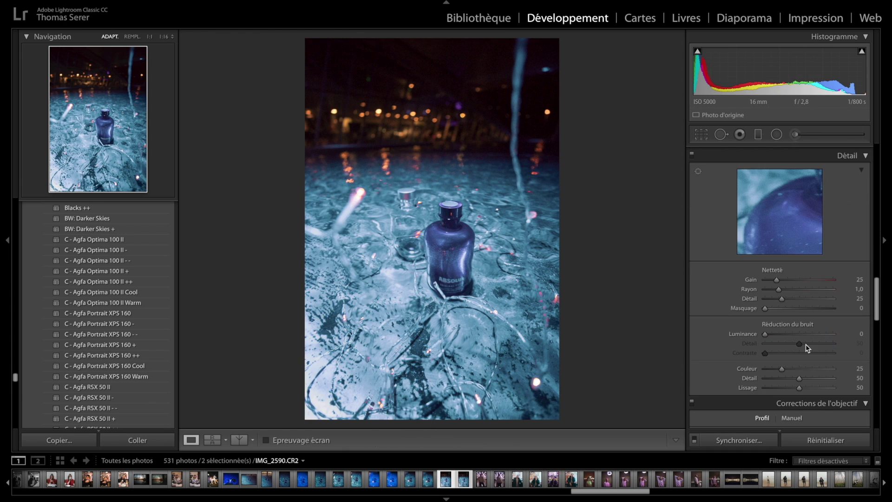
scroll(806, 344, down, 5)
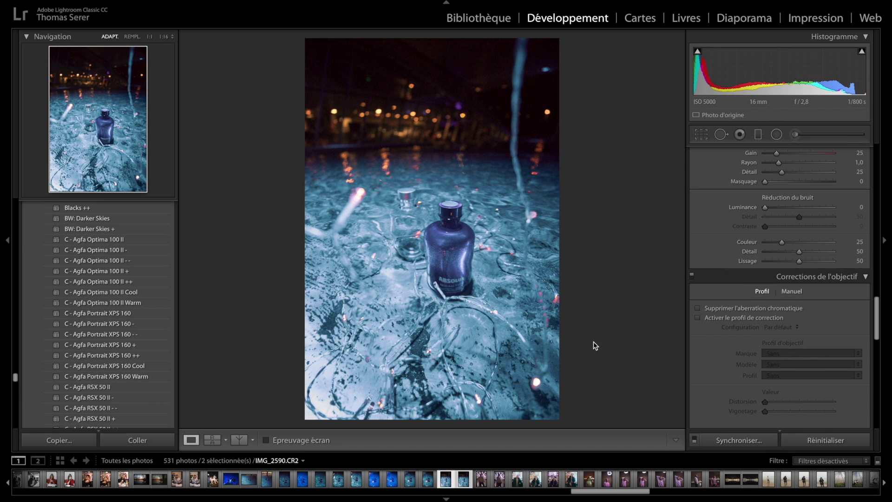
click(697, 318)
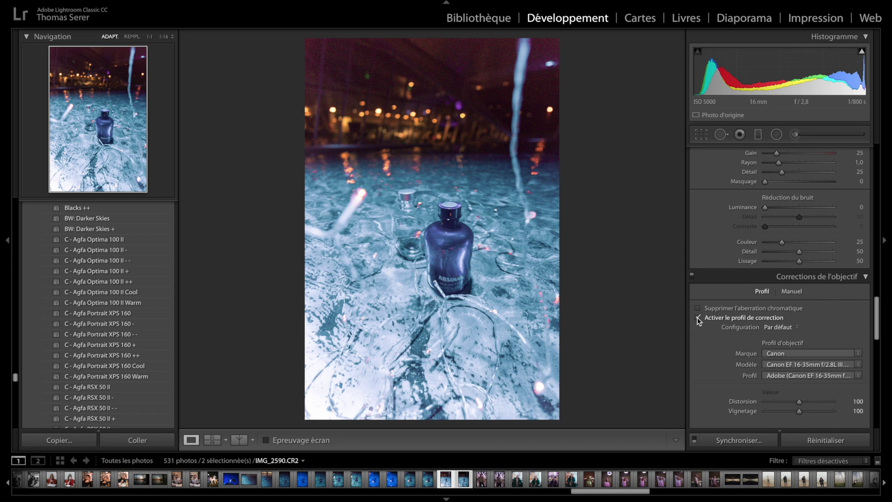
click(698, 319)
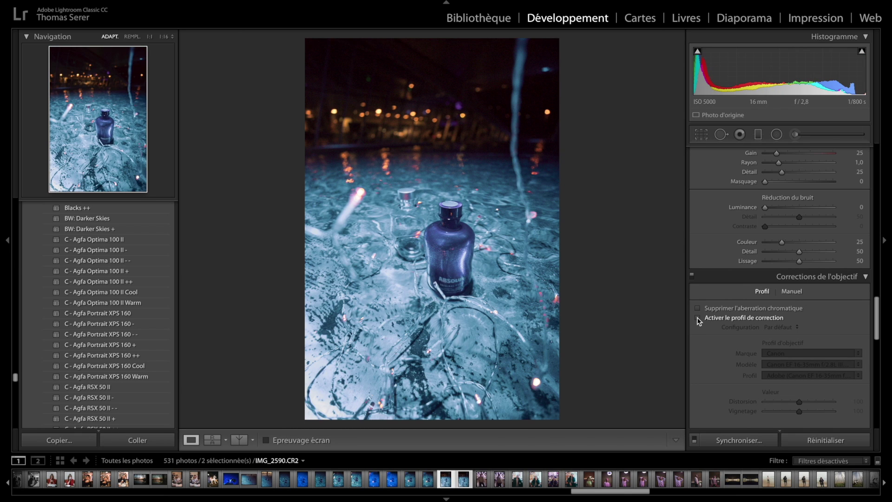
Try a 4 x 5 / 8 x 10 crop of the photo with the bottle moved slightly higher in the frame
scroll(766, 300, down, 5)
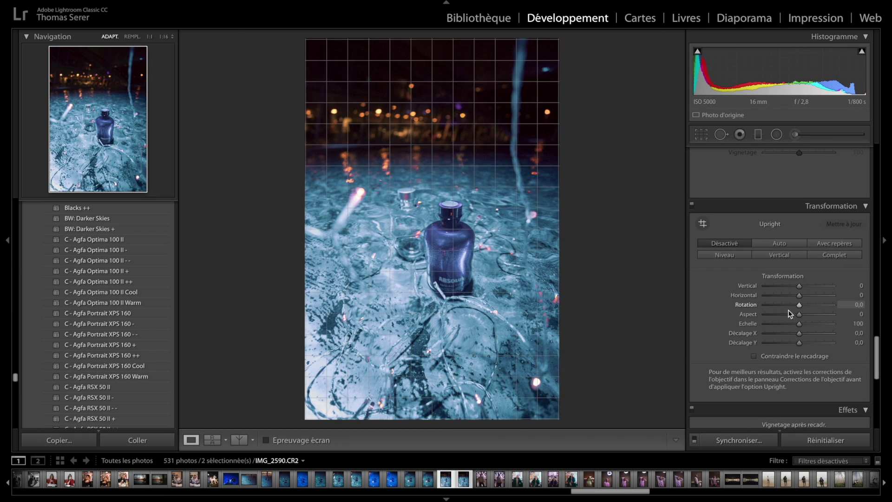
click(701, 135)
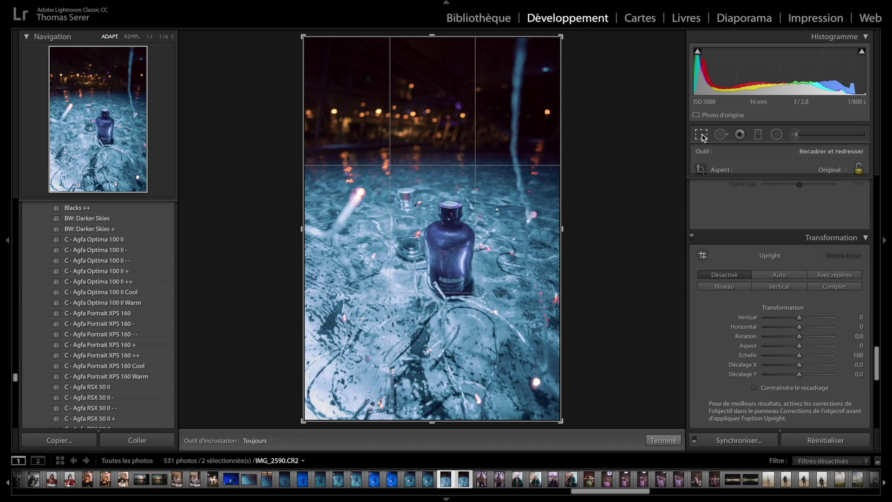
click(830, 169)
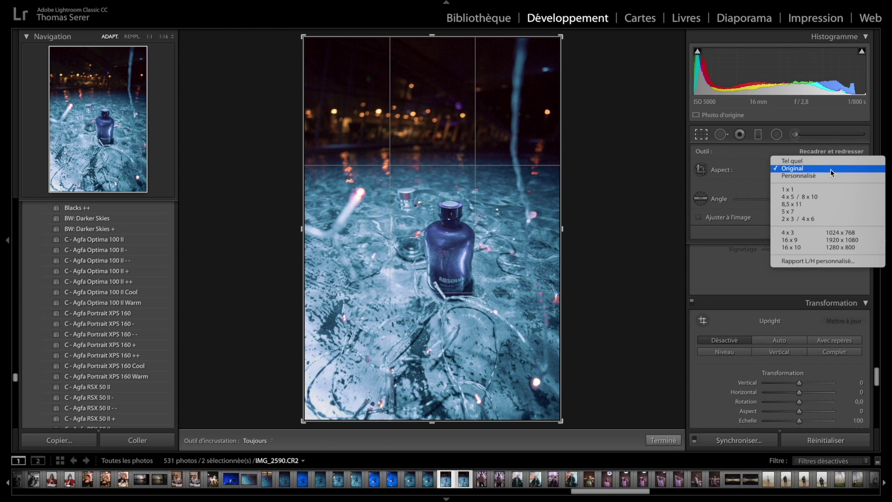
click(828, 199)
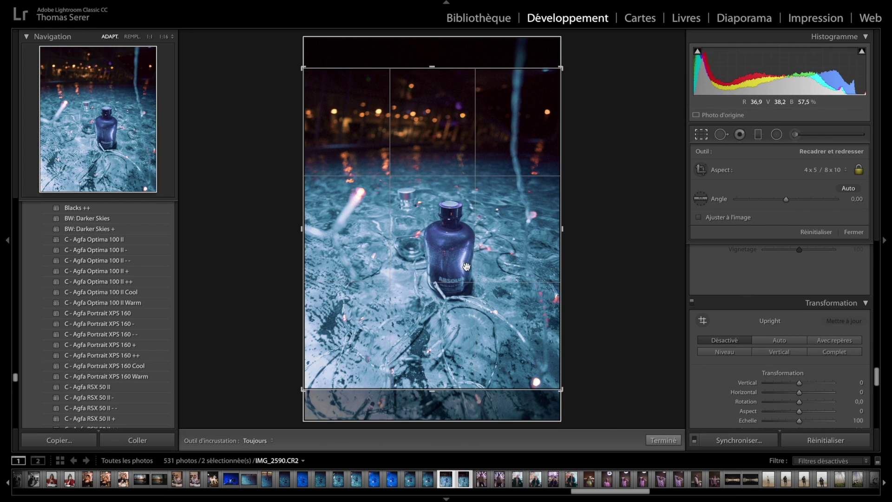
drag(464, 287, 463, 280)
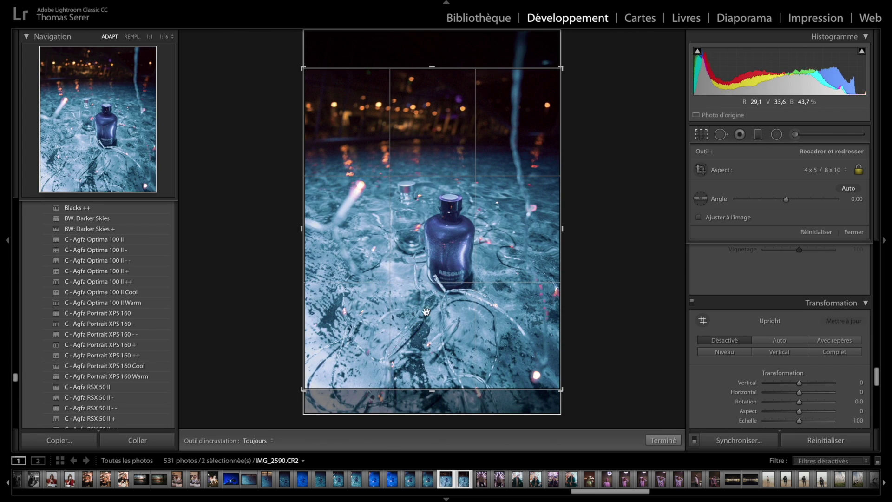
drag(450, 247, 450, 241)
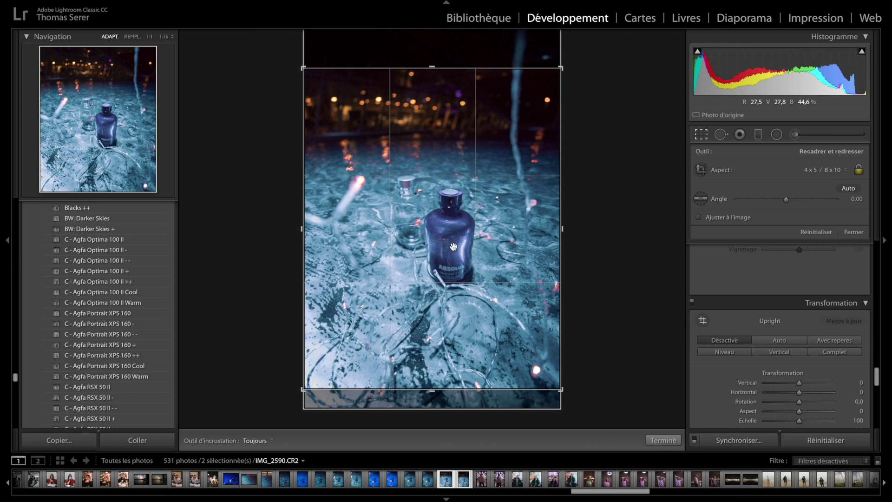
click(664, 441)
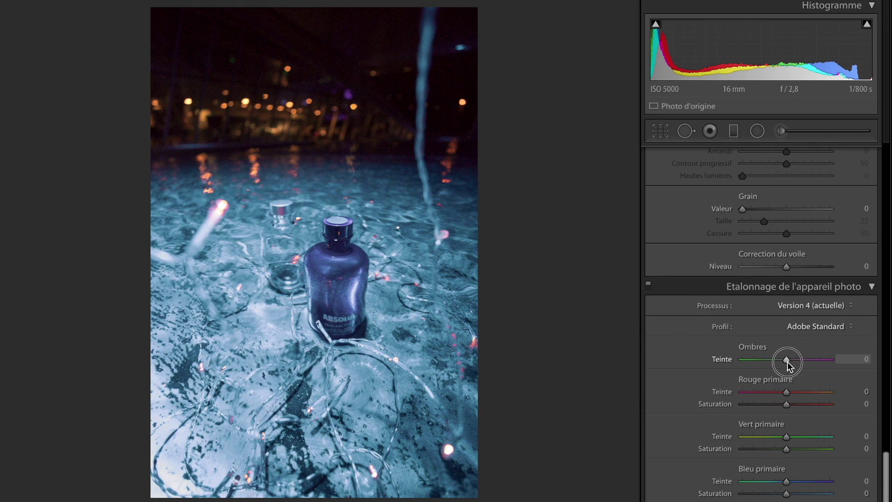
Calibrate the camera colours with shadows tint −5, red primary hue −13 and saturation +16, green primary hue +7 and saturation −18
drag(787, 362, 775, 404)
click(785, 436)
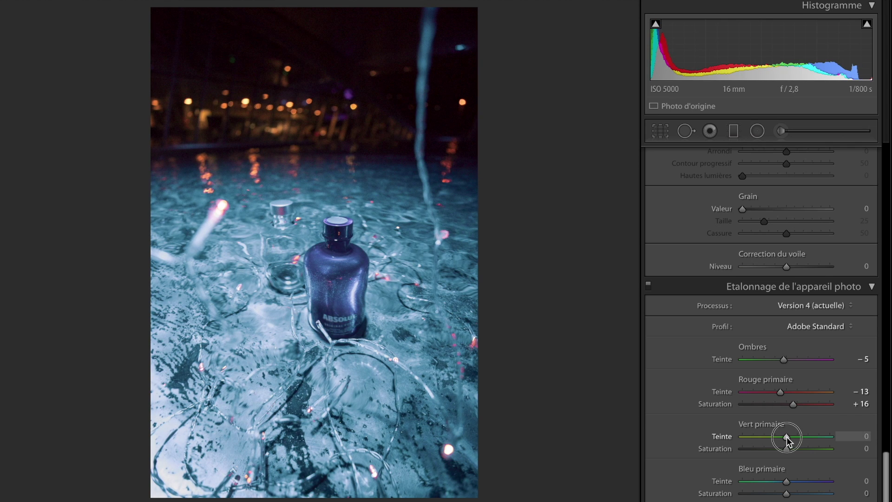
mouse_move(787, 437)
mouse_down()
mouse_move(739, 437)
mouse_move(841, 450)
mouse_move(704, 438)
mouse_move(755, 437)
mouse_move(793, 452)
mouse_up()
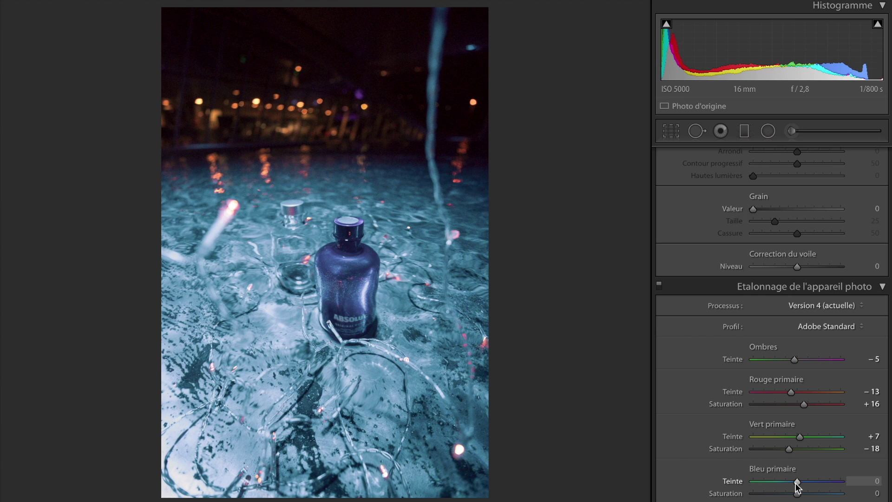
Try the calibration's blue primary hue at +100, and undo the change
drag(797, 486, 852, 488)
key(ctrl+z)
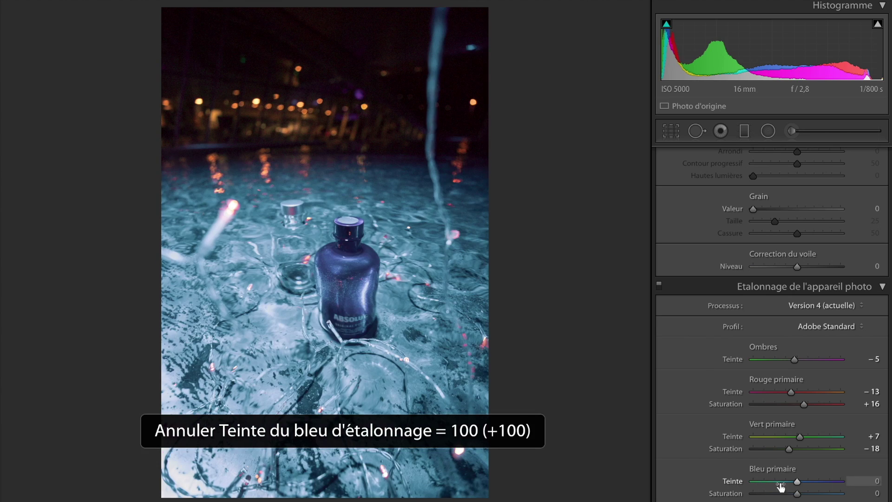
Set the calibration's blue primary to hue +4 and saturation +32, and fine-tune the green primary hue
mouse_move(797, 482)
mouse_down()
mouse_move(783, 486)
mouse_move(798, 486)
mouse_up()
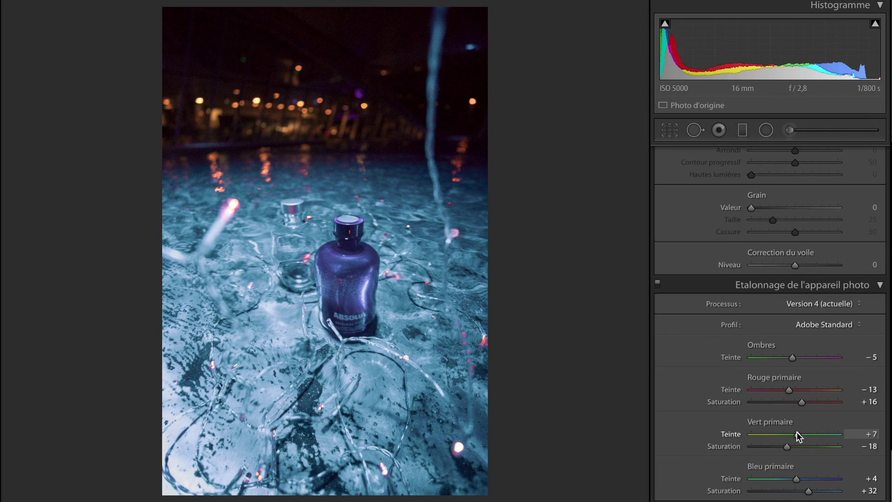
mouse_move(799, 437)
mouse_down()
mouse_move(772, 440)
mouse_move(806, 442)
mouse_up()
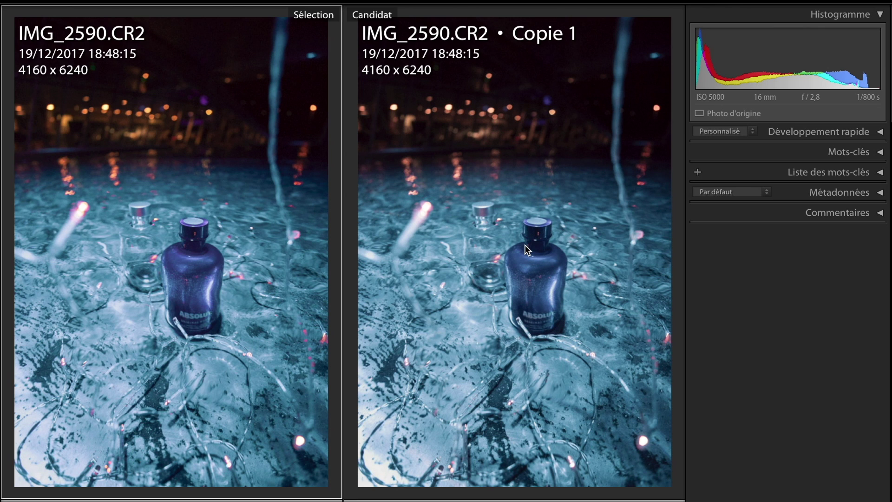